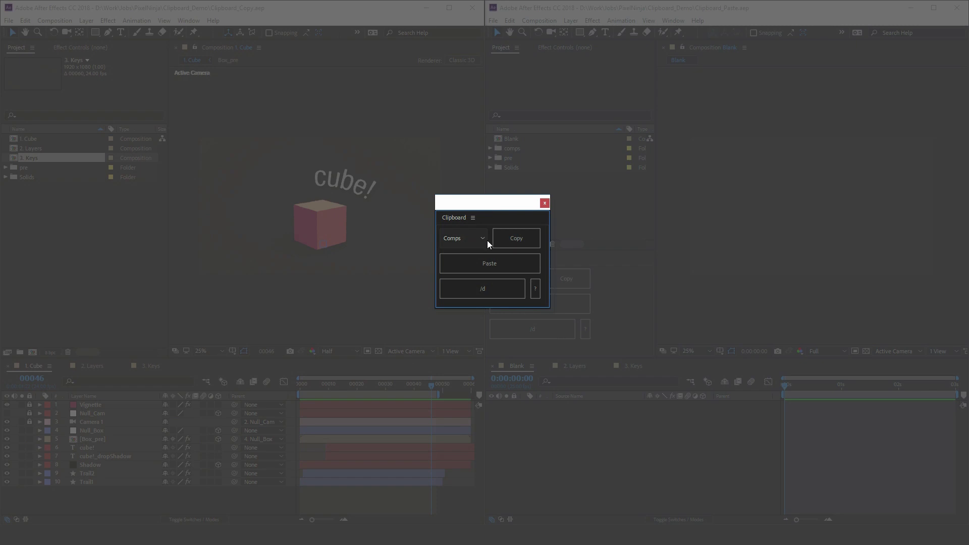
# Keep the Clipboard panel copying Comps and dock it beneath the left Project panel.
pyautogui.click(469, 237)
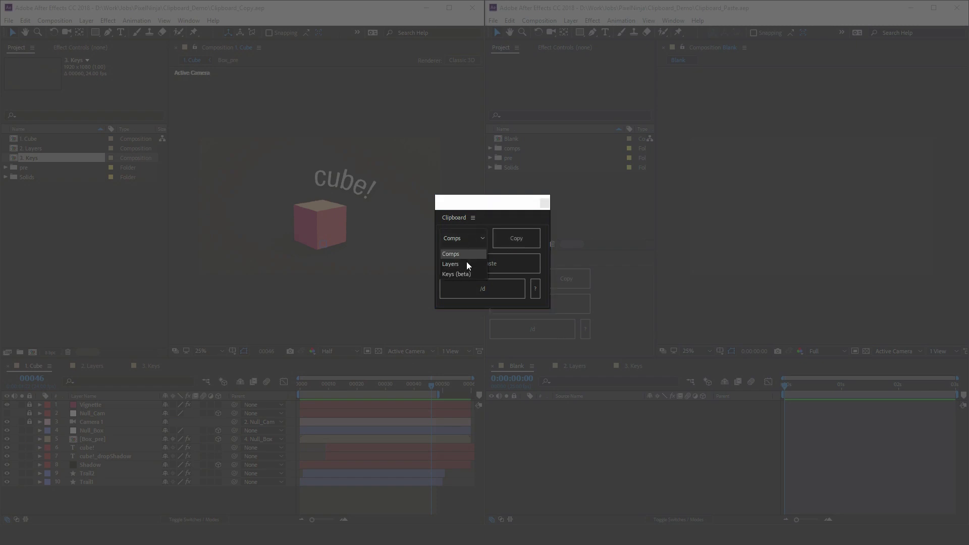
pyautogui.click(480, 254)
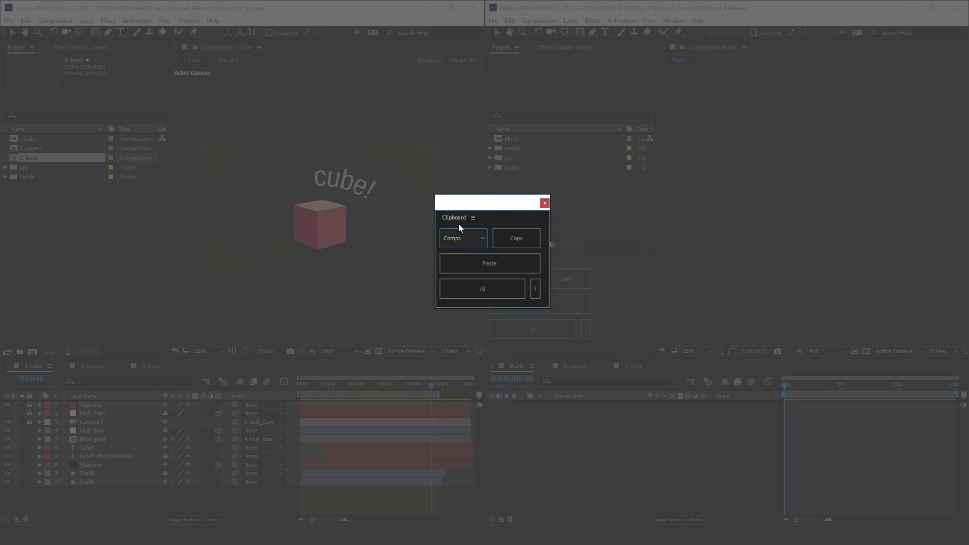
pyautogui.moveTo(461, 217); pyautogui.dragTo(60, 337)
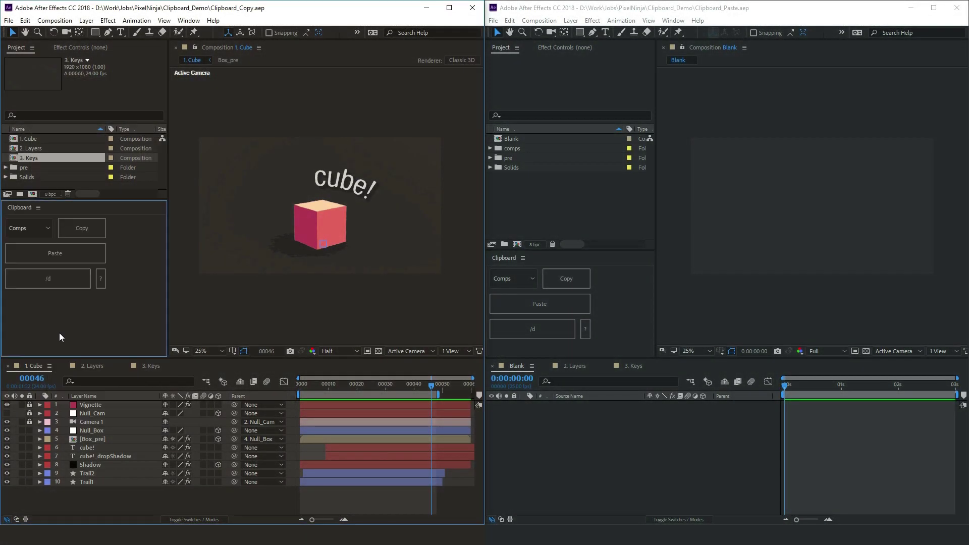
# Play and stop a preview of the 1. Cube animation.
pyautogui.click(307, 385)
pyautogui.press('space')
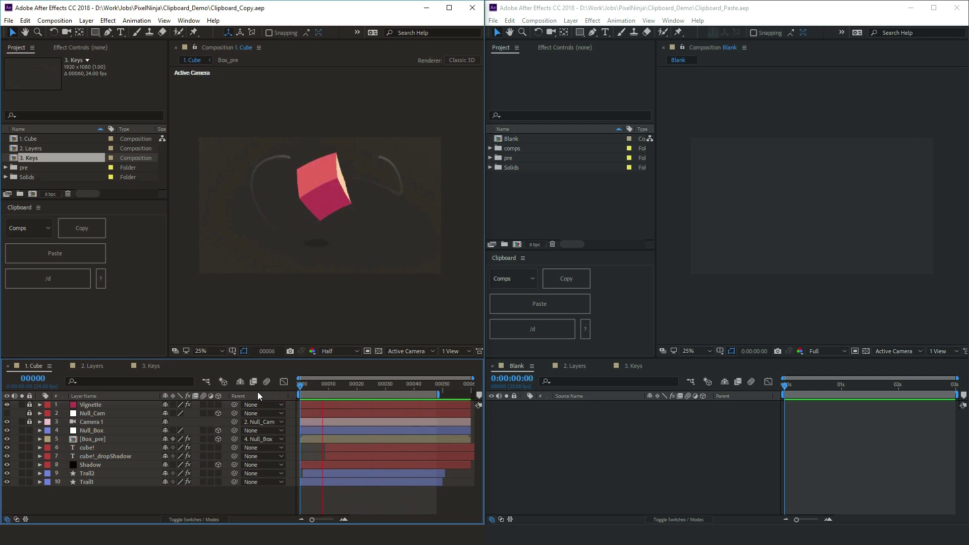
pyautogui.press('space')
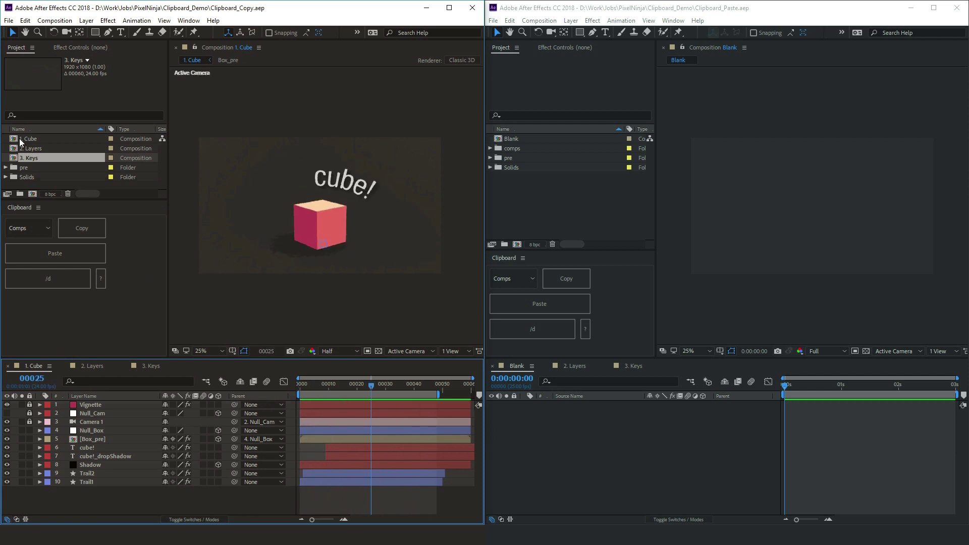
# Copy the 1. Cube composition via the Clipboard panel and paste it into the second project.
pyautogui.click(30, 140)
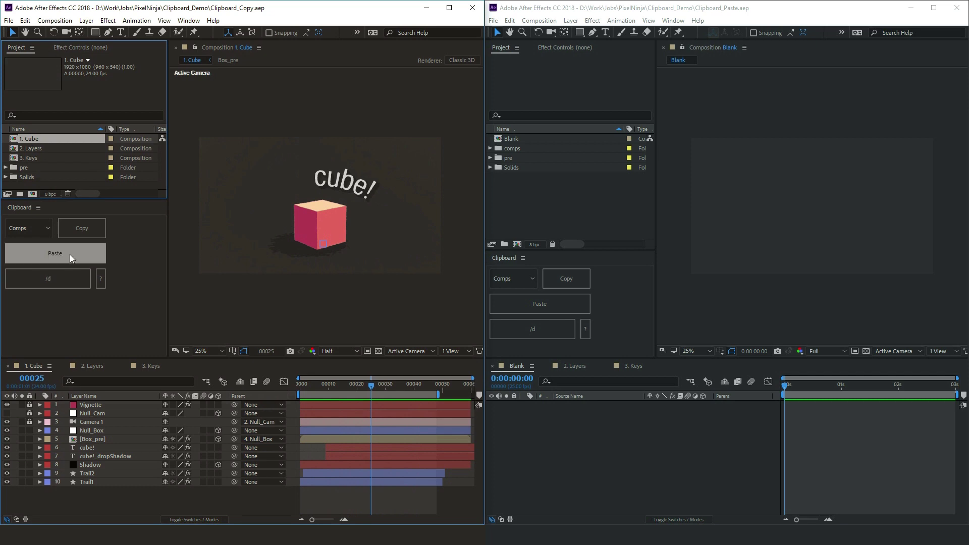
pyautogui.click(73, 223)
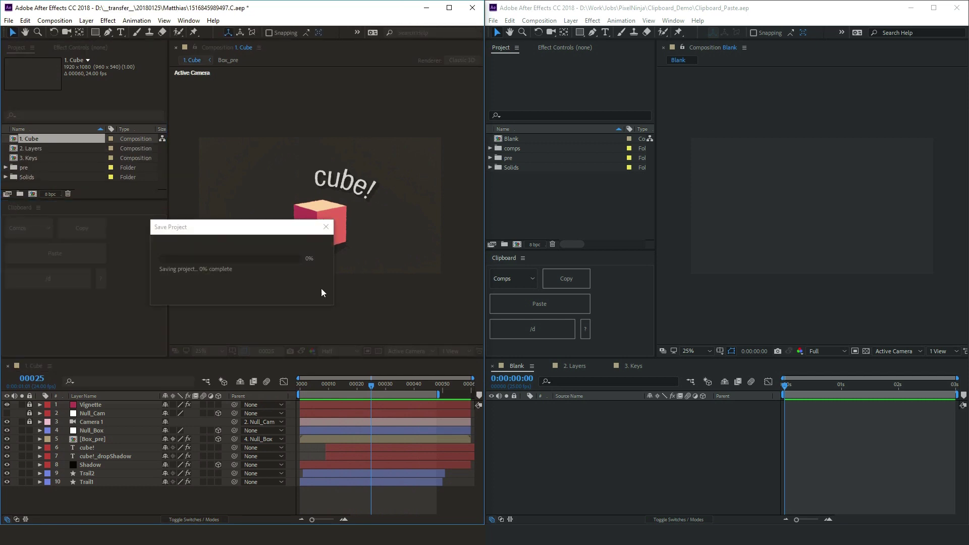
pyautogui.click(785, 314)
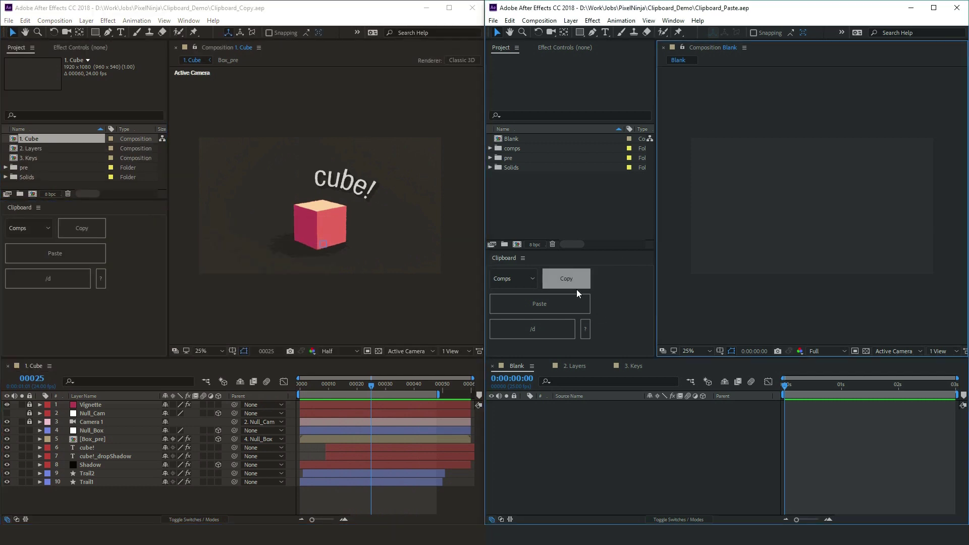
pyautogui.click(565, 298)
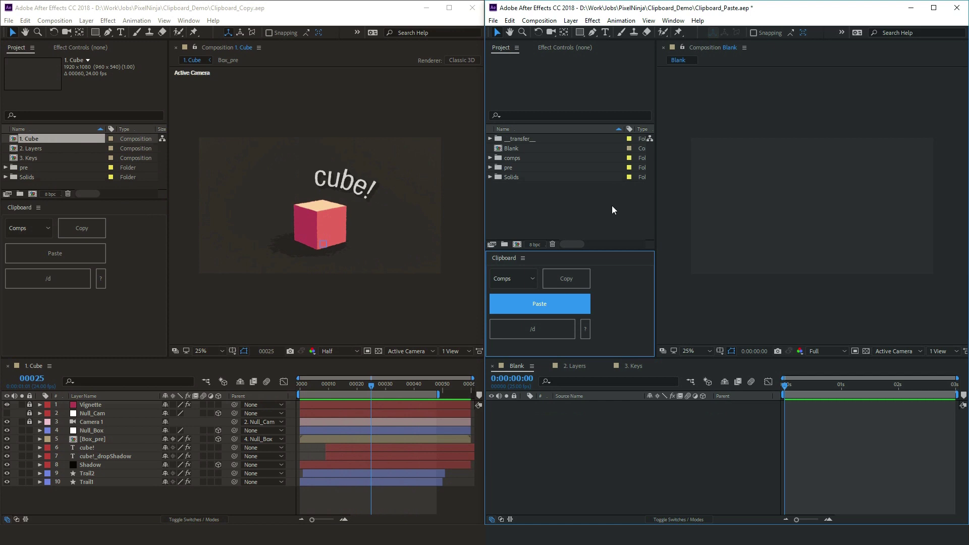
# Expand the nested __transfer__ folders to reveal the pasted 1. Cube composition.
pyautogui.click(490, 138)
pyautogui.click(499, 148)
pyautogui.click(509, 158)
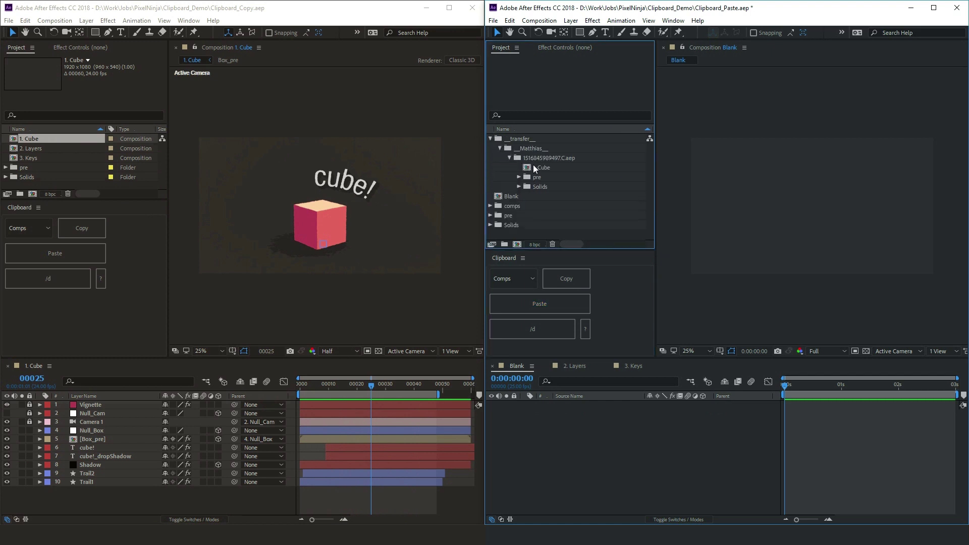
# Open the pasted 1. Cube, retype its cube! text as Hi!, and preview the result.
pyautogui.doubleClick(534, 167)
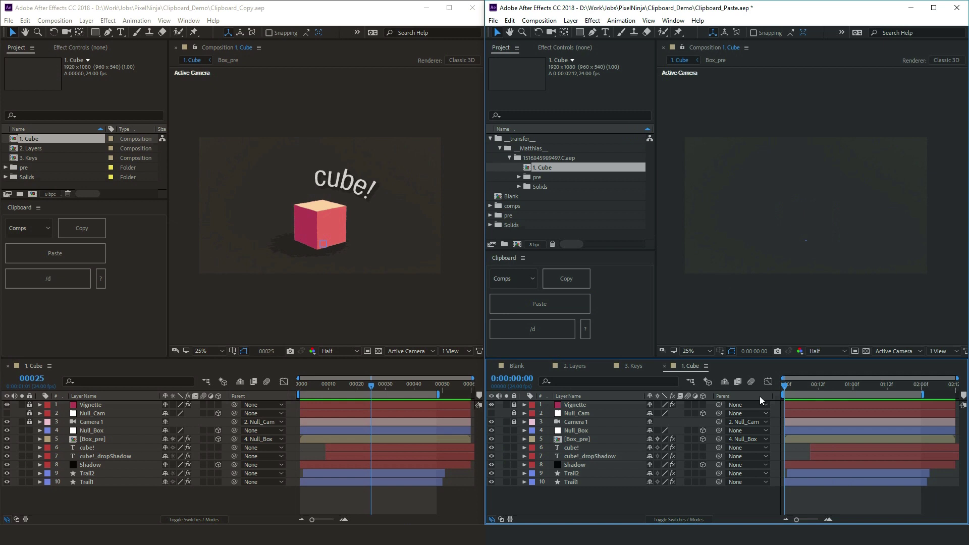
pyautogui.press('space')
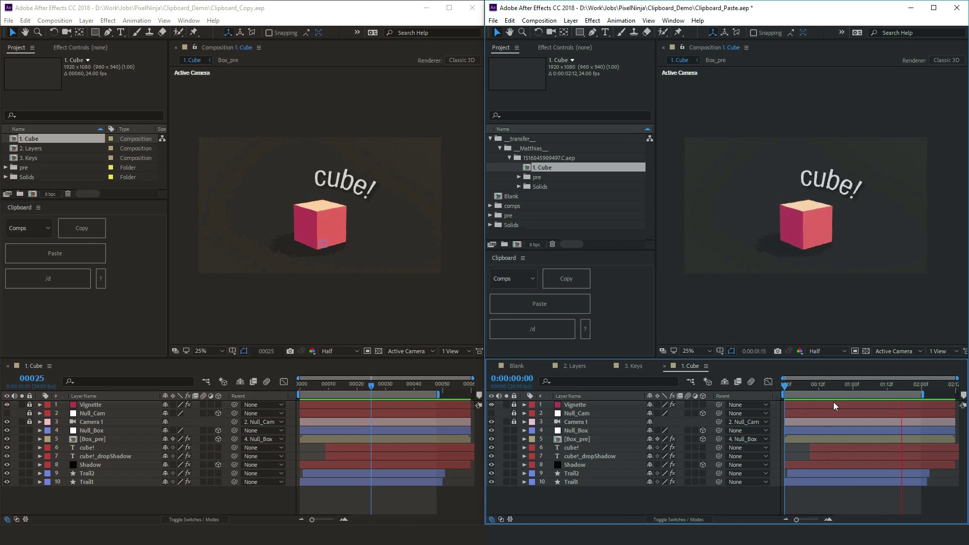
pyautogui.doubleClick(813, 181)
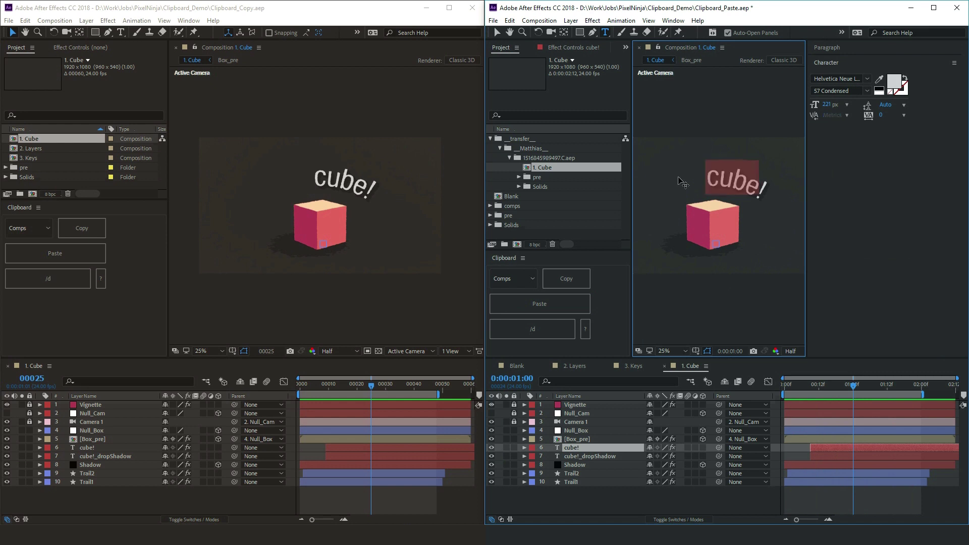
pyautogui.write('Hi!')
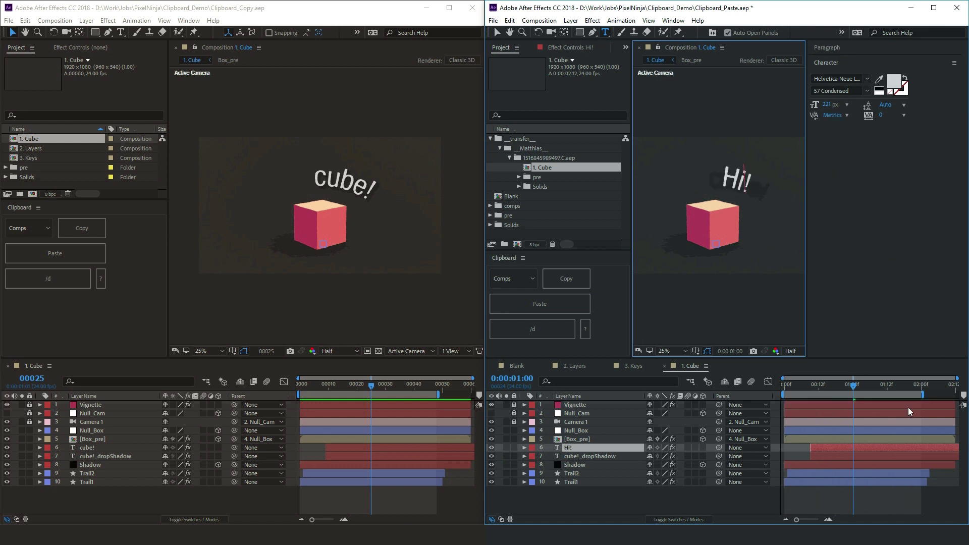
pyautogui.click(786, 383)
pyautogui.press('space')
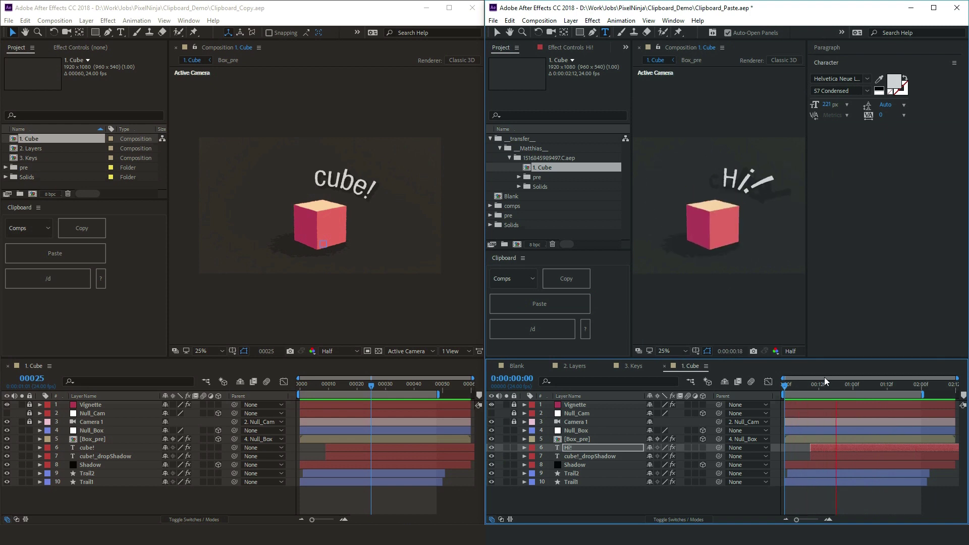
pyautogui.press('space')
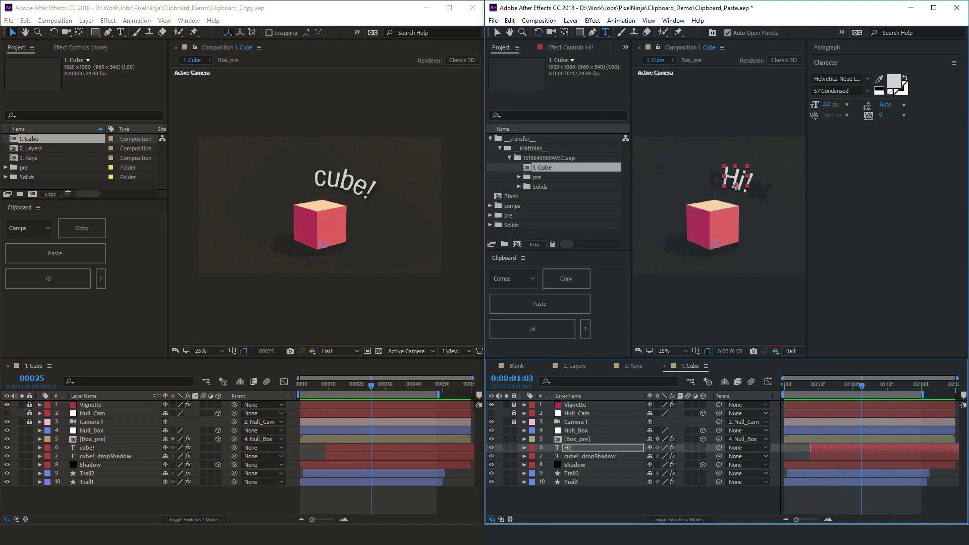
# Open the 2. Layers composition in the first project.
pyautogui.click(36, 282)
pyautogui.click(297, 246)
pyautogui.doubleClick(37, 149)
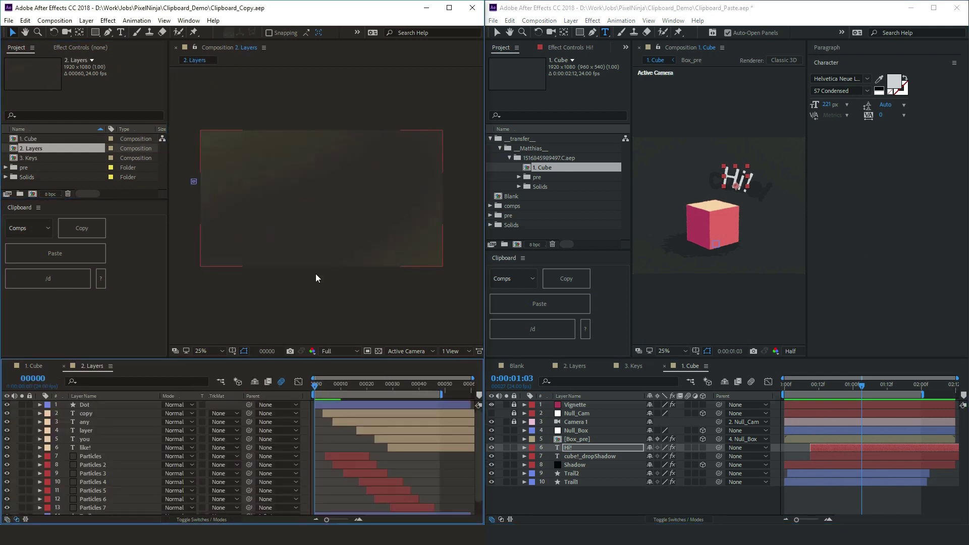
# Show 2. Layers in the second project, widen its viewer, and scrub through the animation.
pyautogui.click(578, 366)
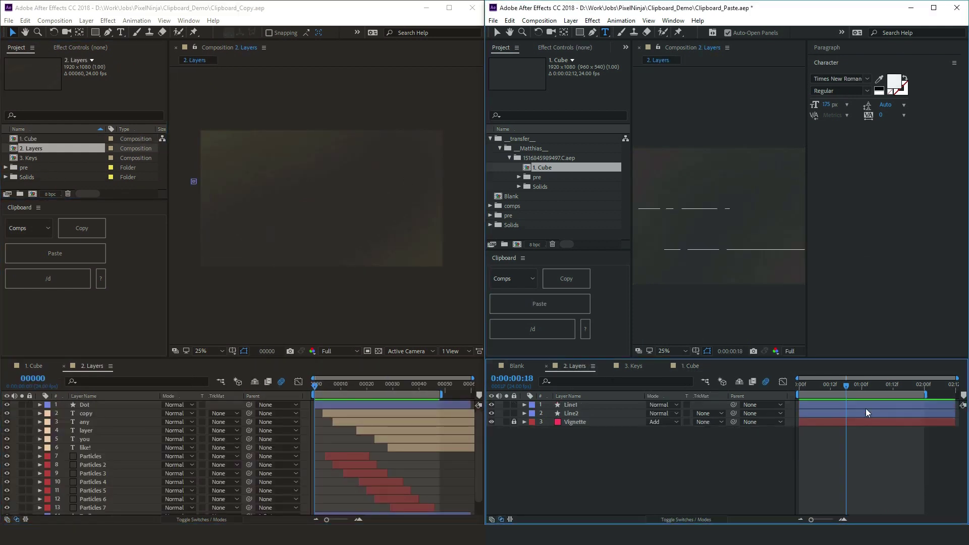
pyautogui.moveTo(843, 388); pyautogui.dragTo(765, 387)
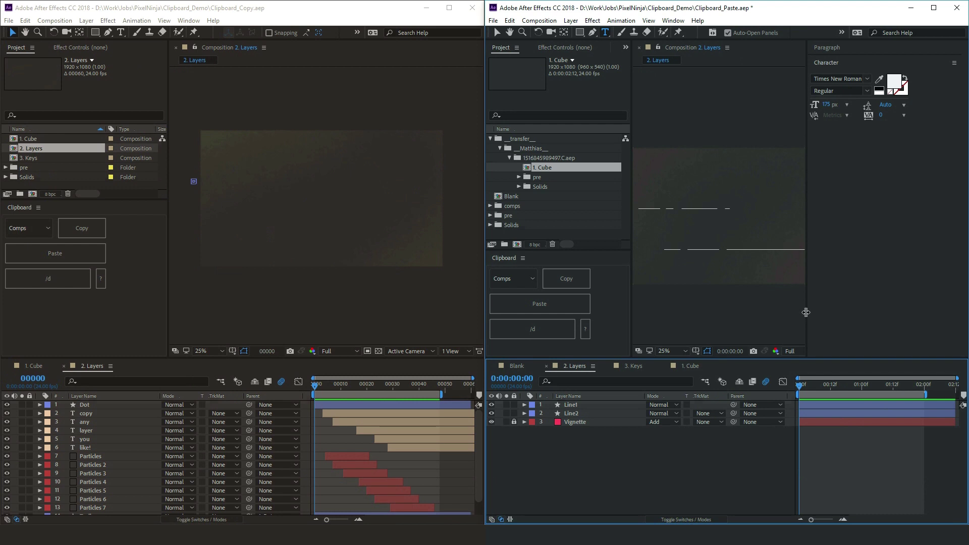
pyautogui.moveTo(807, 312); pyautogui.dragTo(950, 313)
pyautogui.moveTo(836, 391); pyautogui.dragTo(806, 376)
pyautogui.press('space')
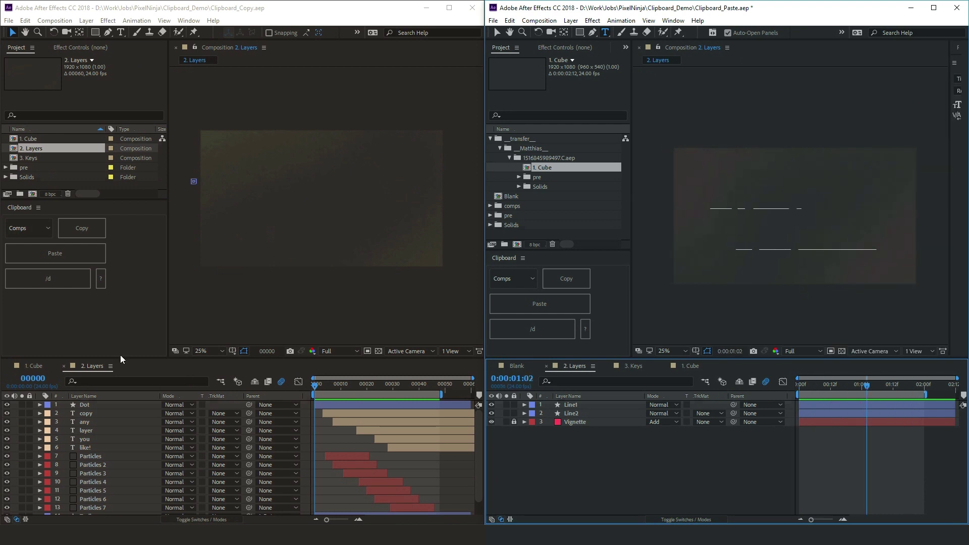
pyautogui.click(332, 386)
# Preview the first 2. Layers comp and select the copy, any, layer, you and like! text layers.
pyautogui.press('space')
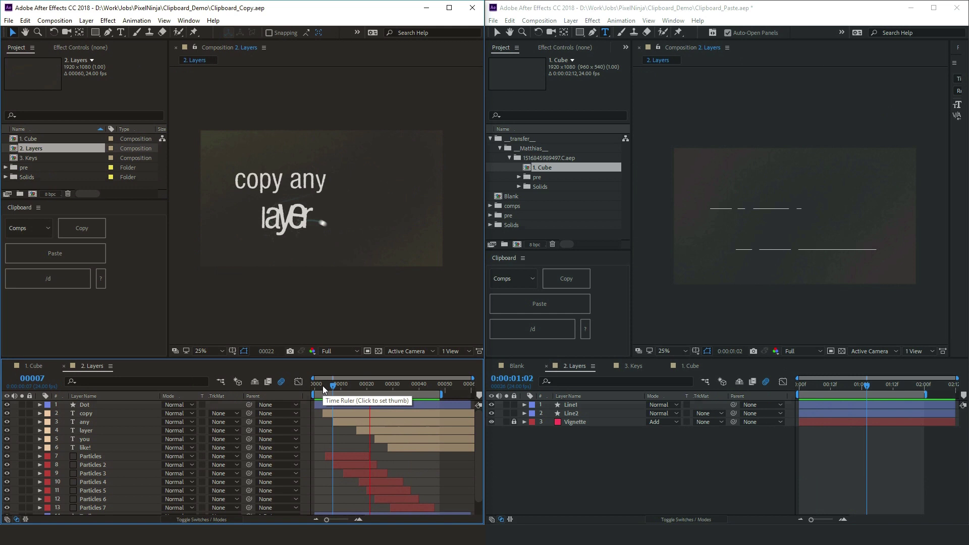
pyautogui.press('space')
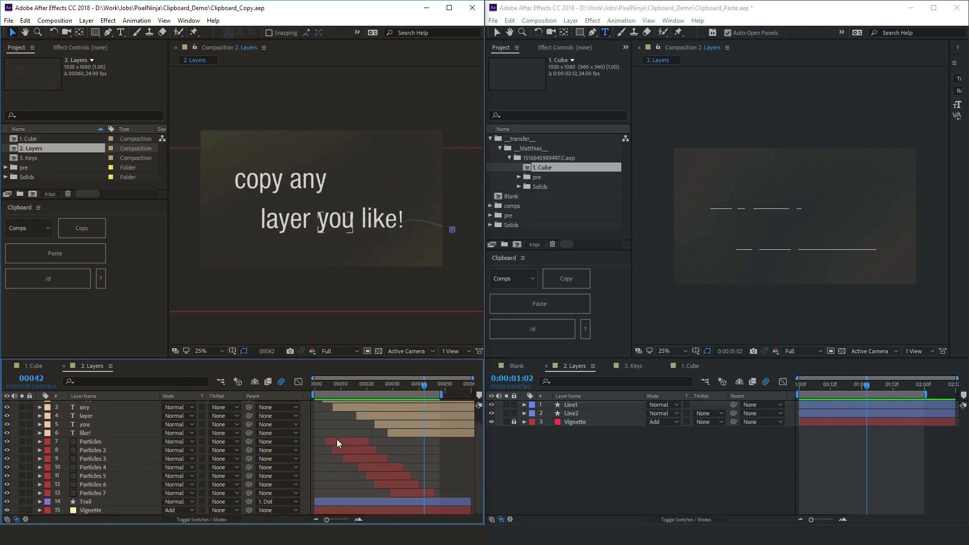
pyautogui.scroll(-2, 337, 439)
pyautogui.scroll(2, 341, 439)
pyautogui.click(370, 413)
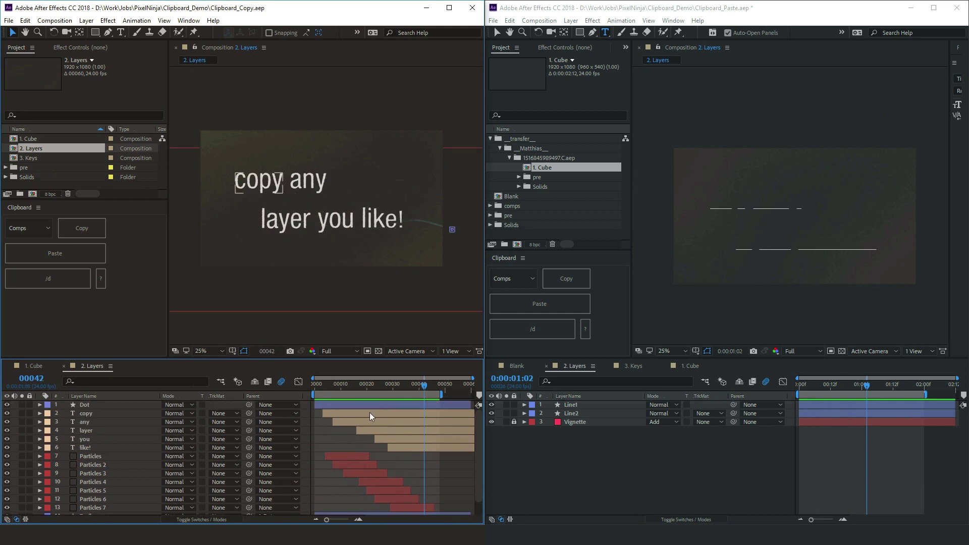
pyautogui.keyDown('shift'); pyautogui.click(404, 448); pyautogui.keyUp('shift')
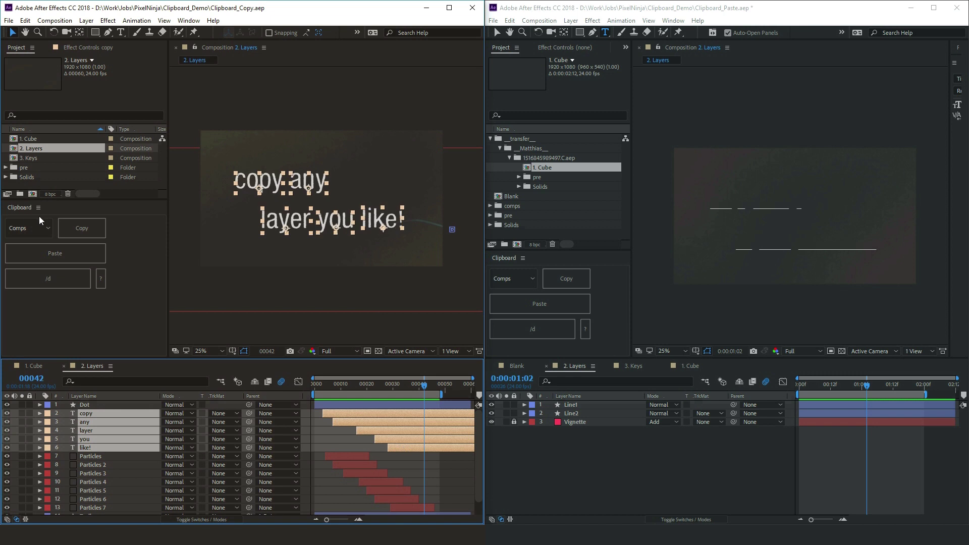
# Set the Clipboard panel to Layers and copy the five selected text layers.
pyautogui.click(33, 229)
pyautogui.click(22, 251)
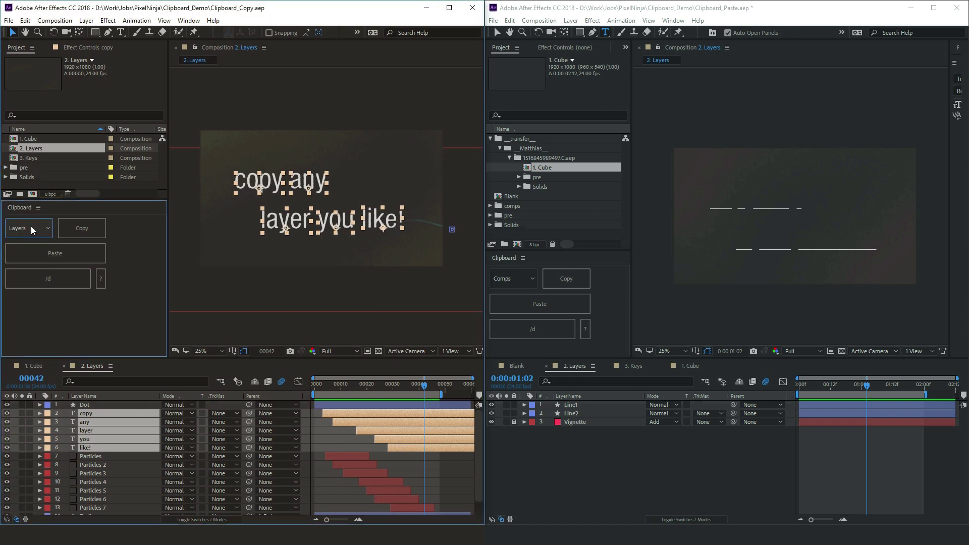
pyautogui.click(80, 227)
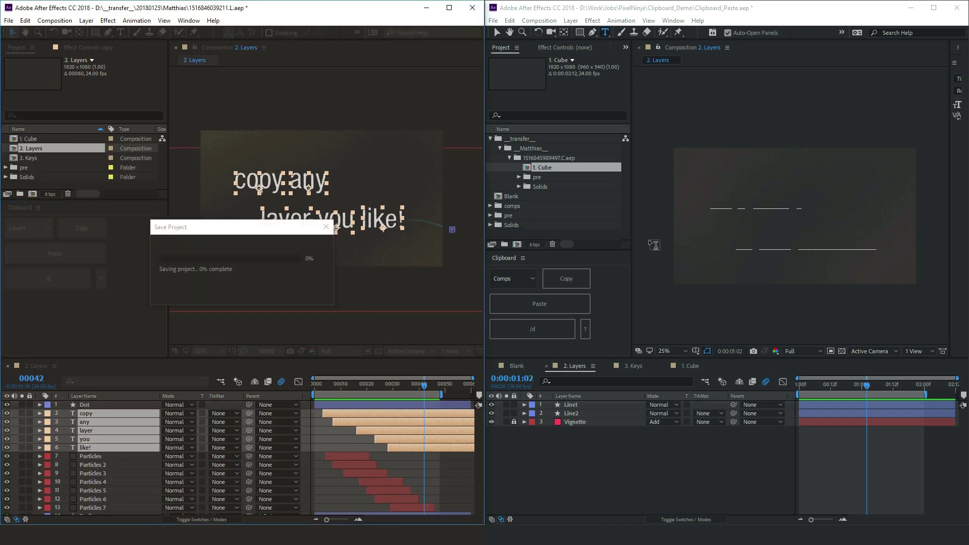
# Paste the text layers into the second project's 2. Layers comp and preview from the start.
pyautogui.click(708, 455)
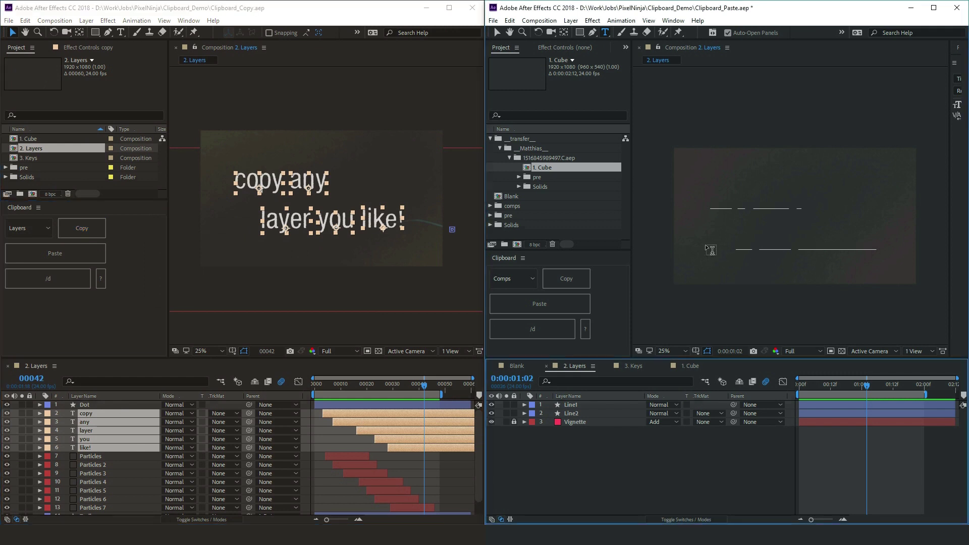
pyautogui.click(498, 33)
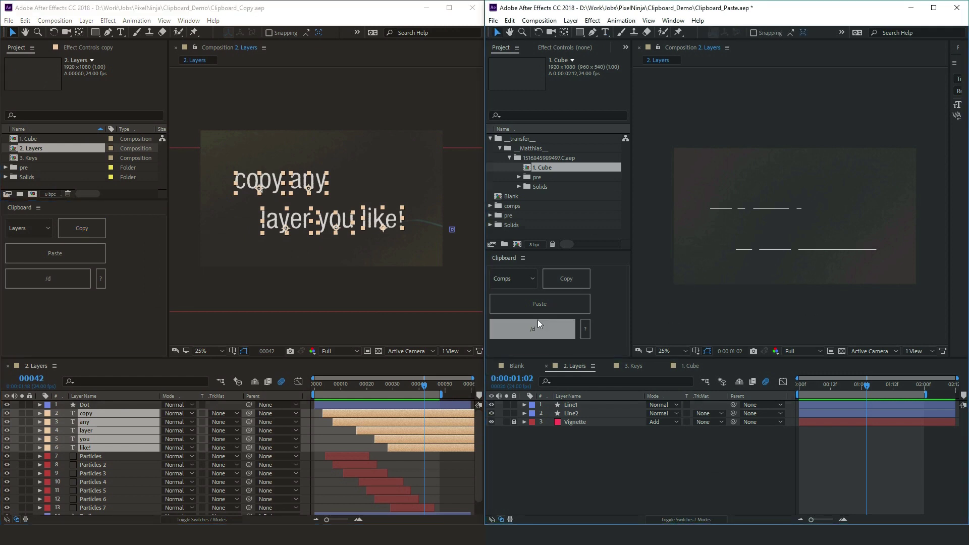
pyautogui.click(532, 302)
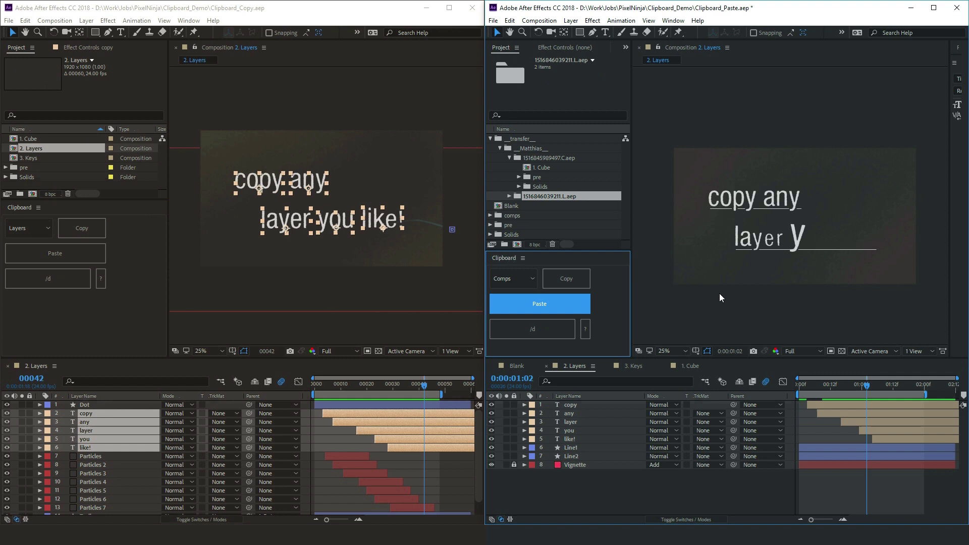
pyautogui.moveTo(813, 384); pyautogui.dragTo(740, 386)
pyautogui.press('space')
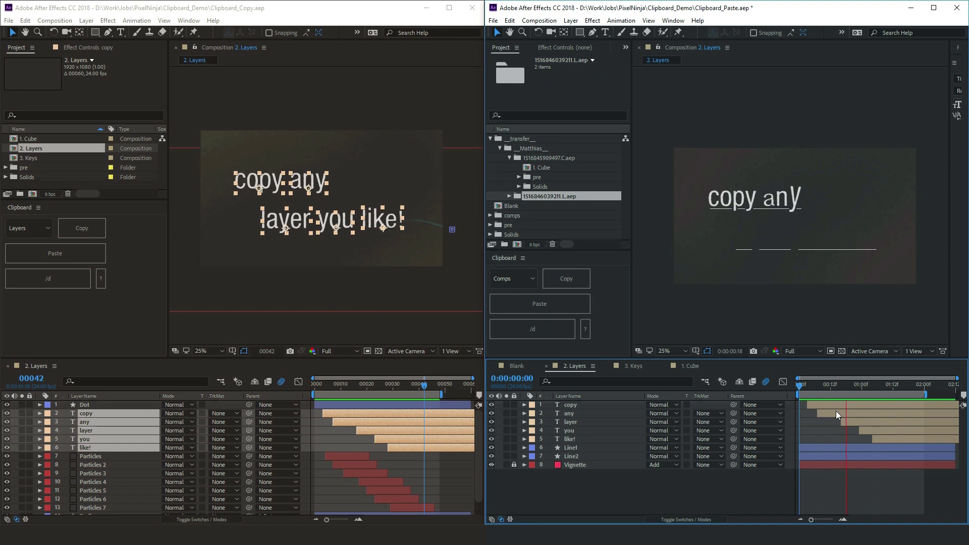
# Scrub the first comp to frame 12, select only the Dot layer, and copy it.
pyautogui.moveTo(320, 386); pyautogui.dragTo(358, 387)
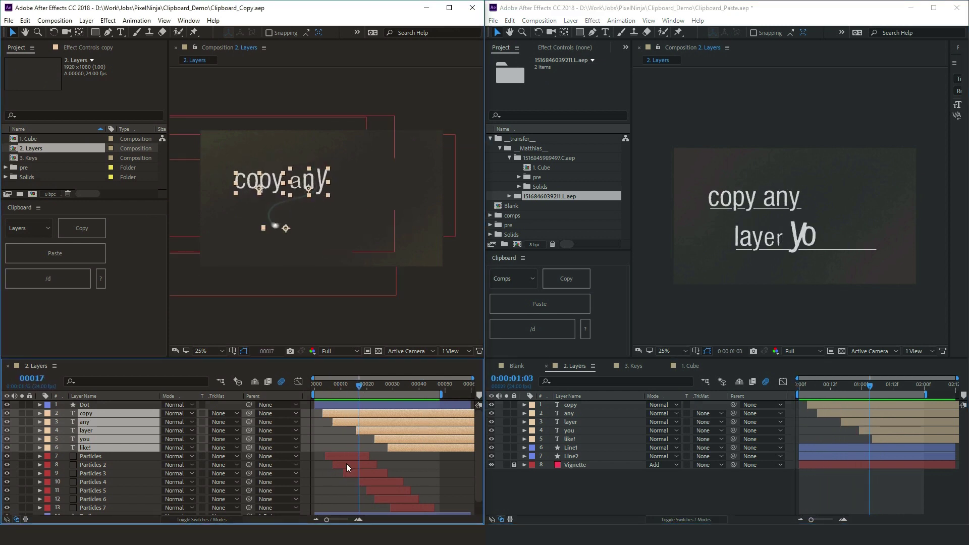
pyautogui.click(317, 456)
pyautogui.click(276, 226)
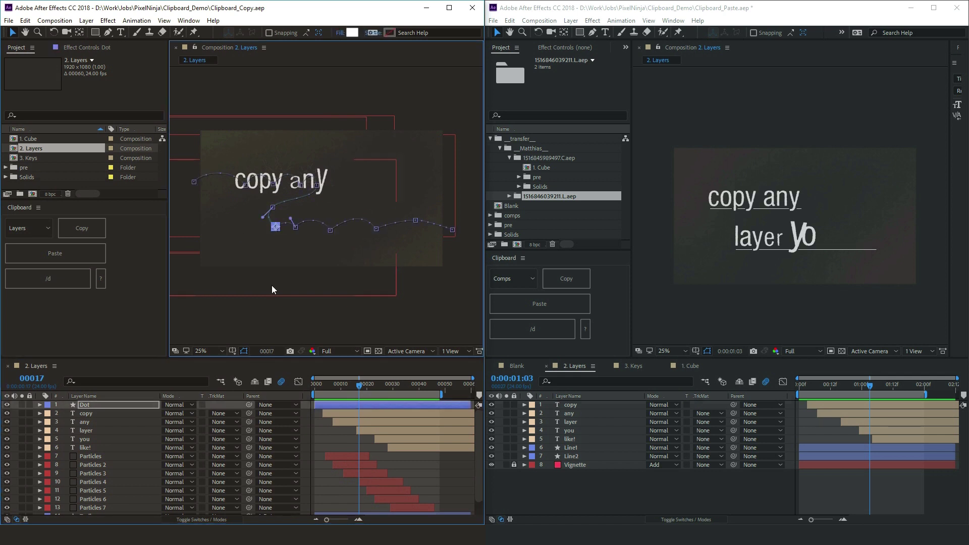
pyautogui.click(71, 232)
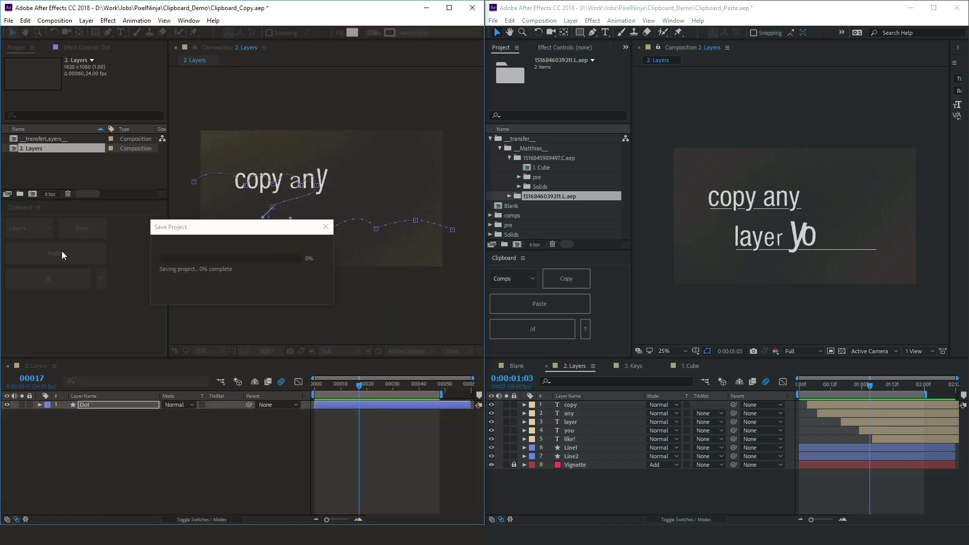
# Paste the Dot layer into the second 2. Layers comp and preview it.
pyautogui.click(726, 296)
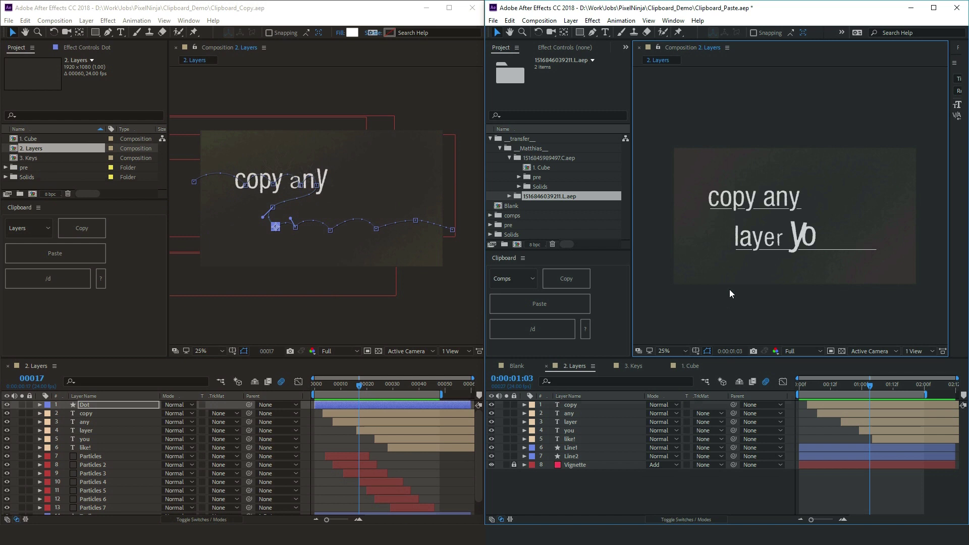
pyautogui.click(529, 298)
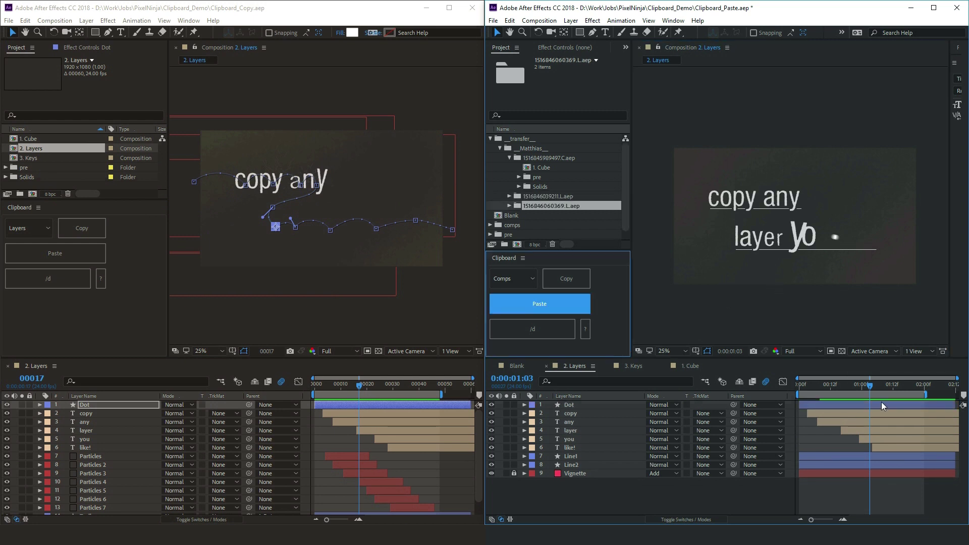
pyautogui.press('space')
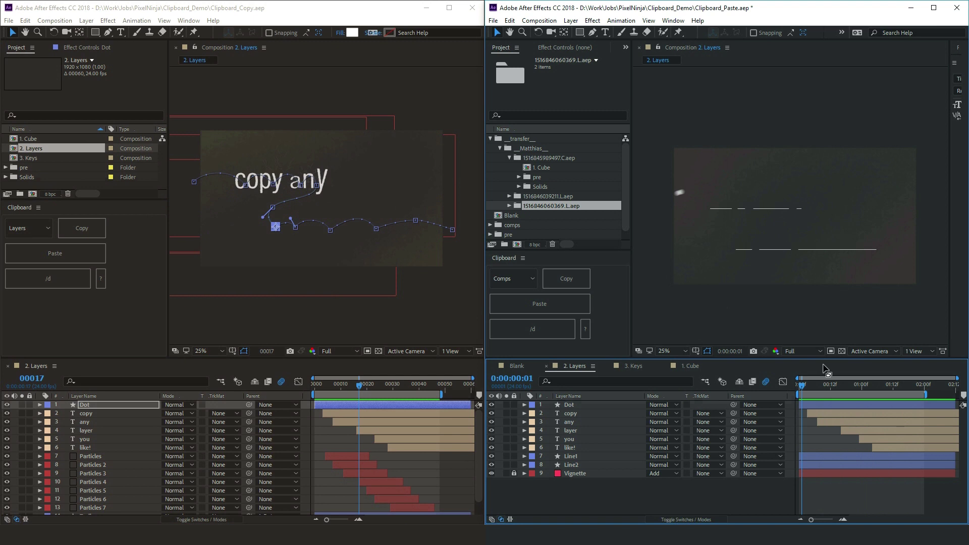
# Open 3. Keys in both projects and preview the square trail in the second.
pyautogui.doubleClick(29, 157)
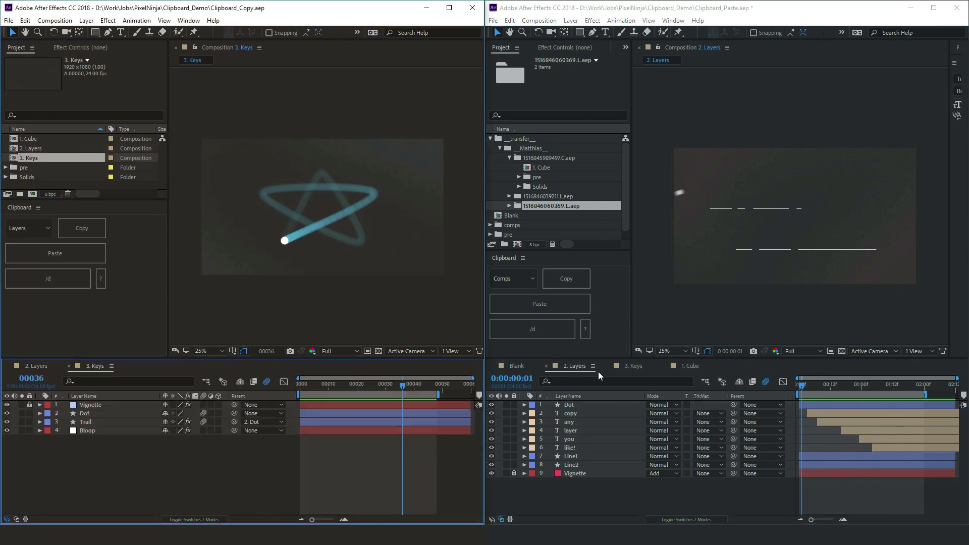
pyautogui.click(621, 368)
pyautogui.press('space')
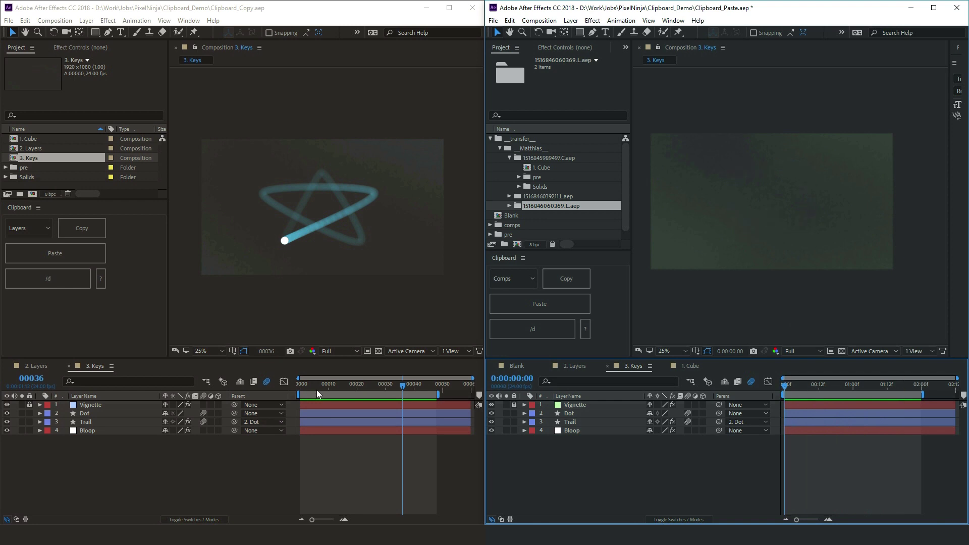
# Preview the star trail from frame 0, then reveal the Dot layer's Position keyframes with P.
pyautogui.click(319, 386)
pyautogui.moveTo(319, 386); pyautogui.dragTo(294, 390)
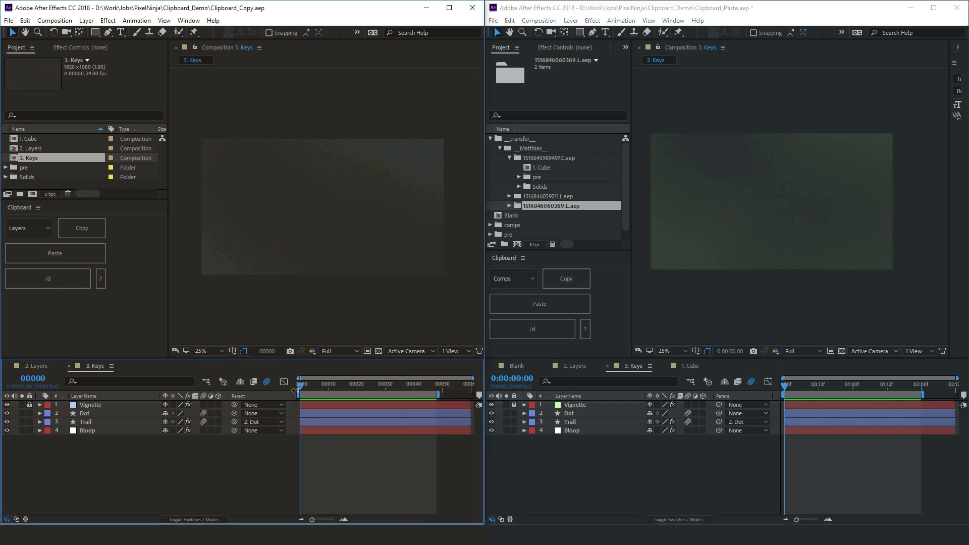
pyautogui.press('space')
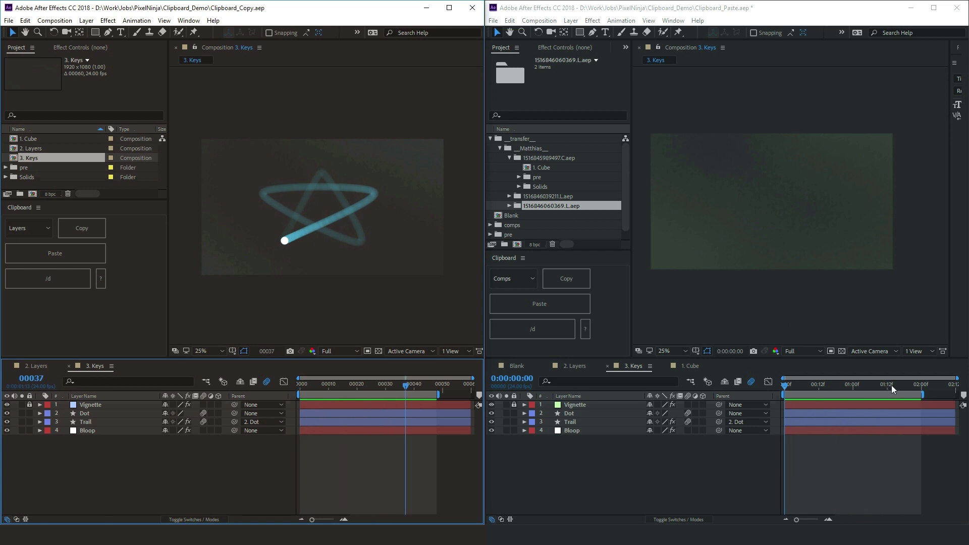
pyautogui.click(913, 385)
pyautogui.click(79, 413)
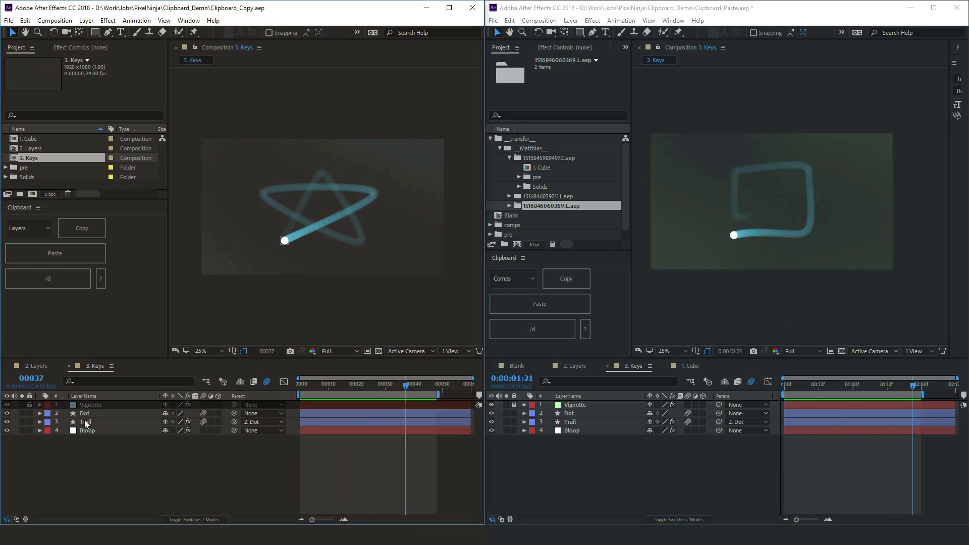
pyautogui.press('p')
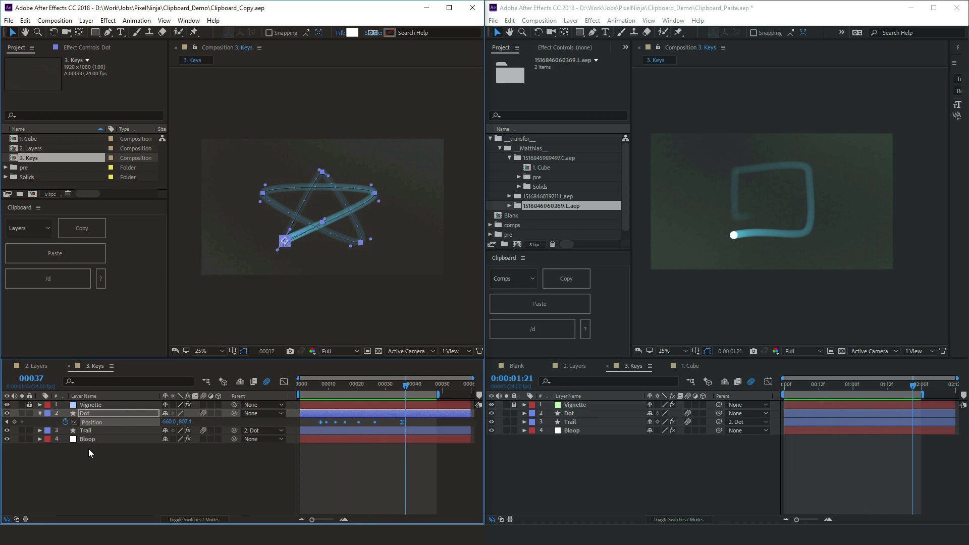
# Select the Dot layer's Position property and copy its star keyframes in Keys (beta) mode.
pyautogui.click(89, 449)
pyautogui.click(92, 422)
pyautogui.click(99, 473)
pyautogui.click(92, 423)
pyautogui.click(101, 454)
pyautogui.click(93, 424)
pyautogui.click(31, 229)
pyautogui.click(32, 262)
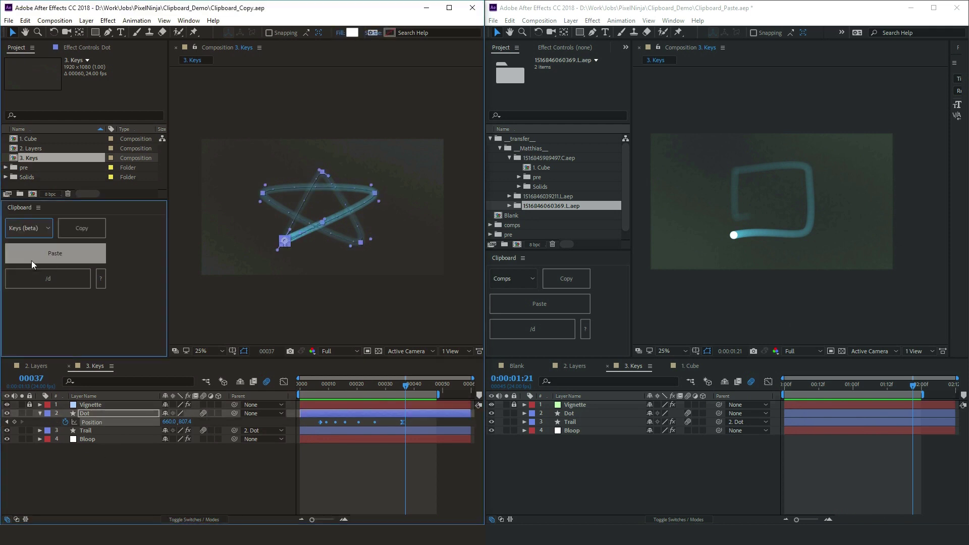
pyautogui.click(78, 234)
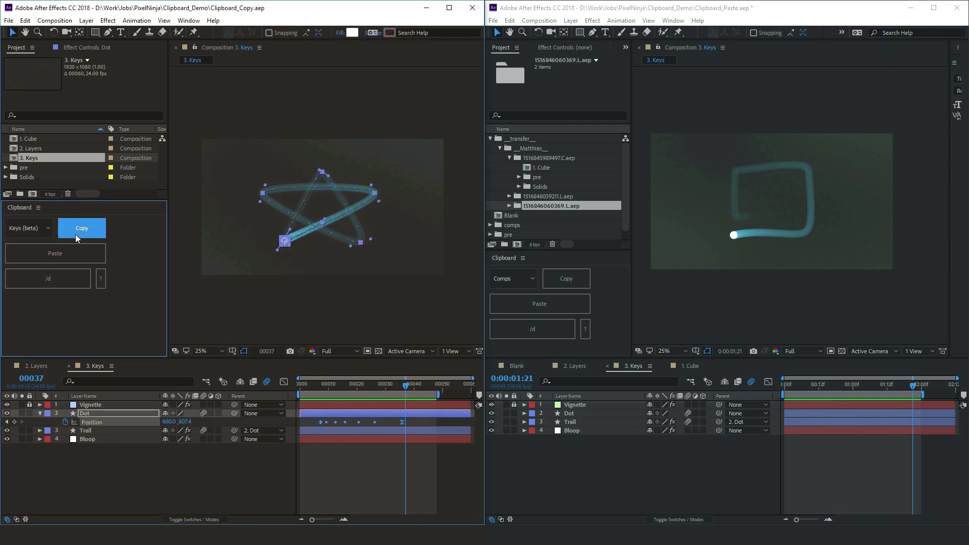
# Paste the star keyframes onto the second comp's Dot layer, overwriting them, and preview.
pyautogui.click(568, 413)
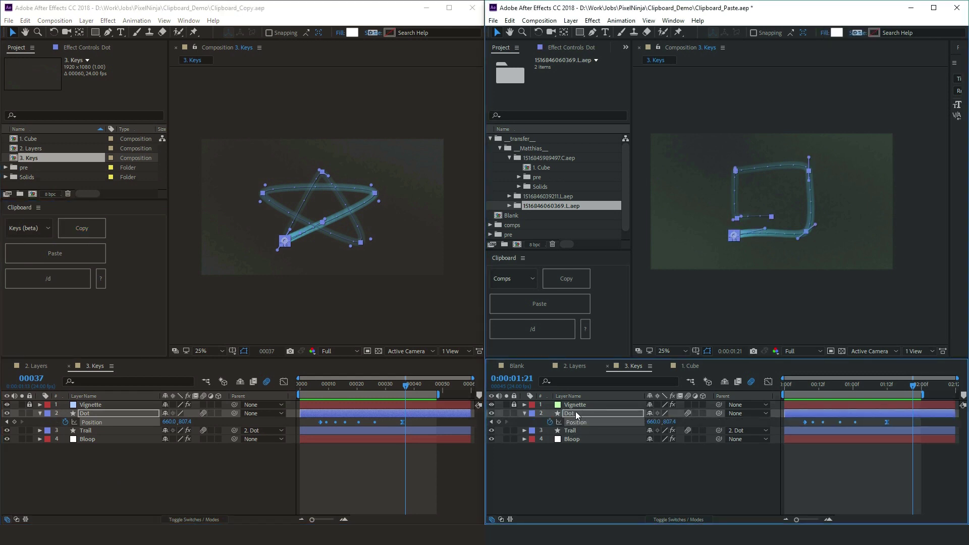
pyautogui.click(535, 306)
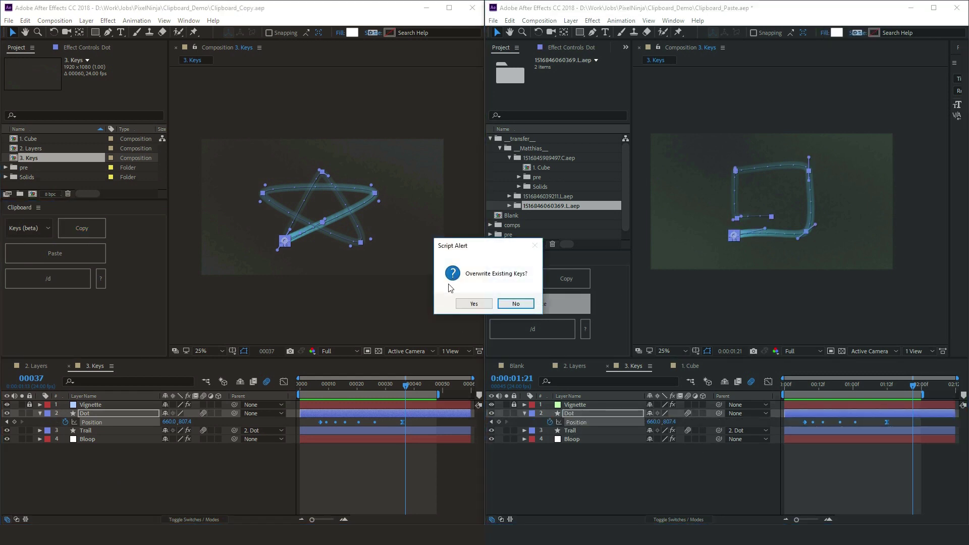
pyautogui.click(474, 304)
pyautogui.click(802, 460)
pyautogui.moveTo(797, 387); pyautogui.dragTo(779, 395)
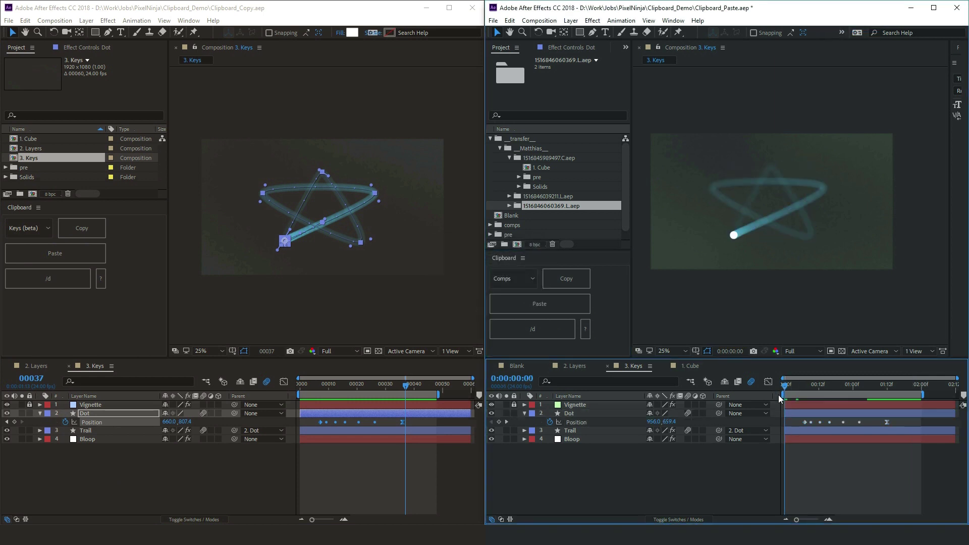
pyautogui.press('space')
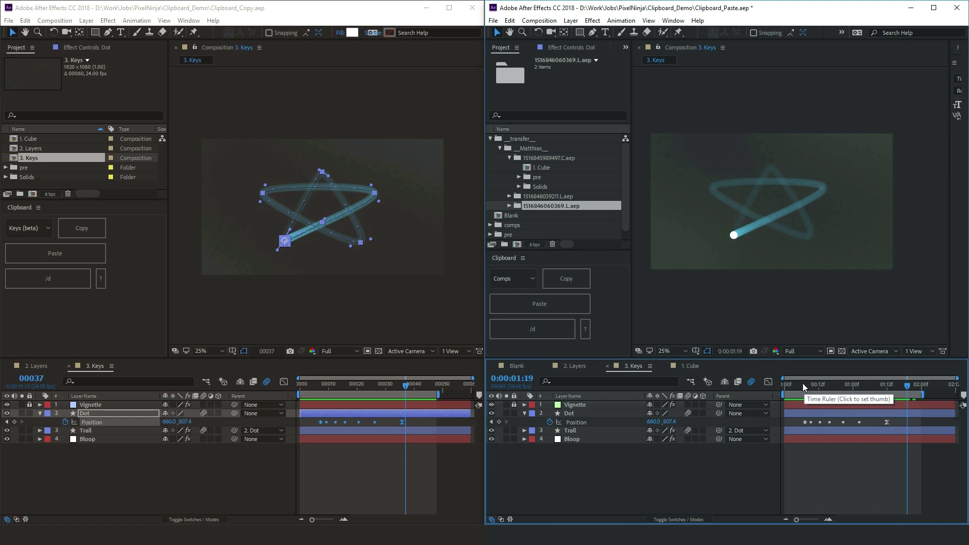
# Open Network Paste, listing four teammates' clipboards: two Layers, one Comps, one Keys.
pyautogui.click(382, 298)
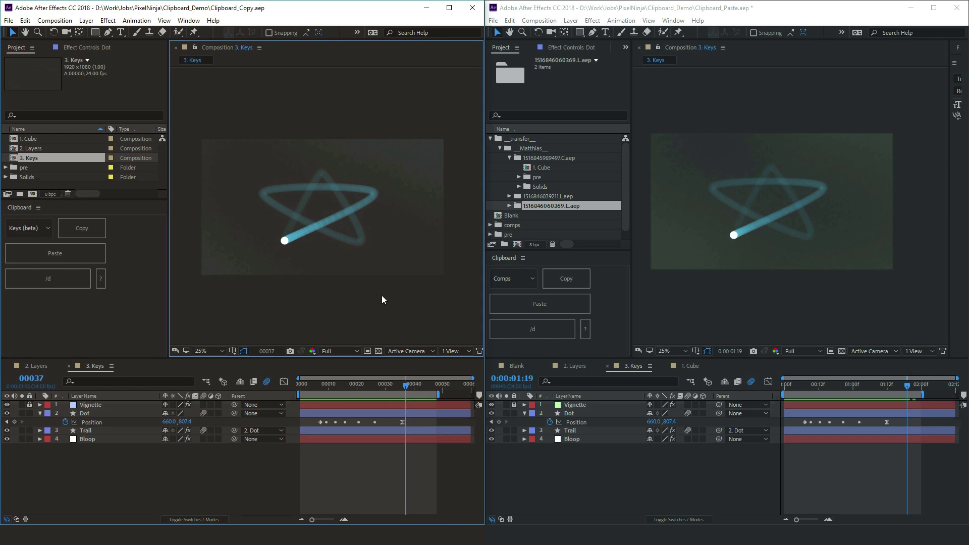
pyautogui.click(524, 299)
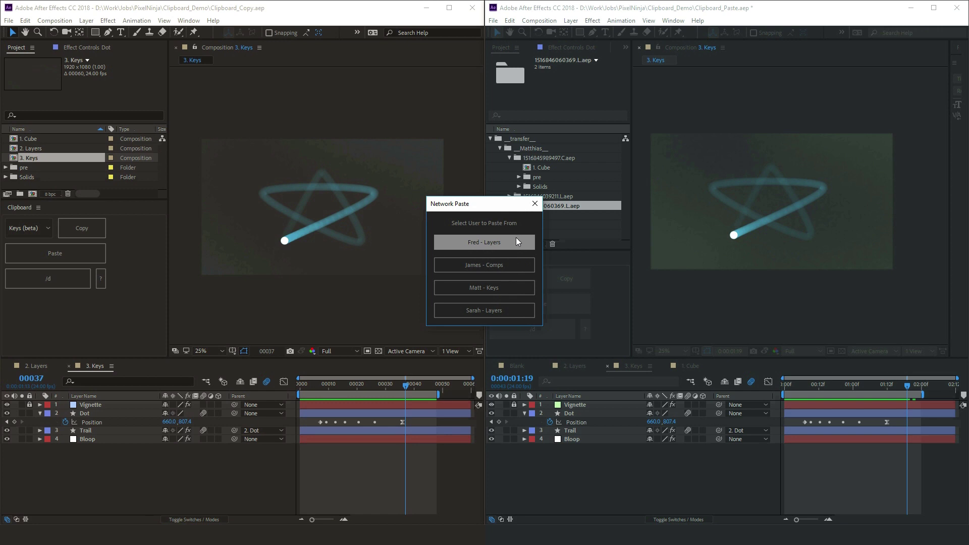
# Dismiss the Network Paste dialog with its X, leaving both 3. Keys comps unchanged.
pyautogui.click(533, 205)
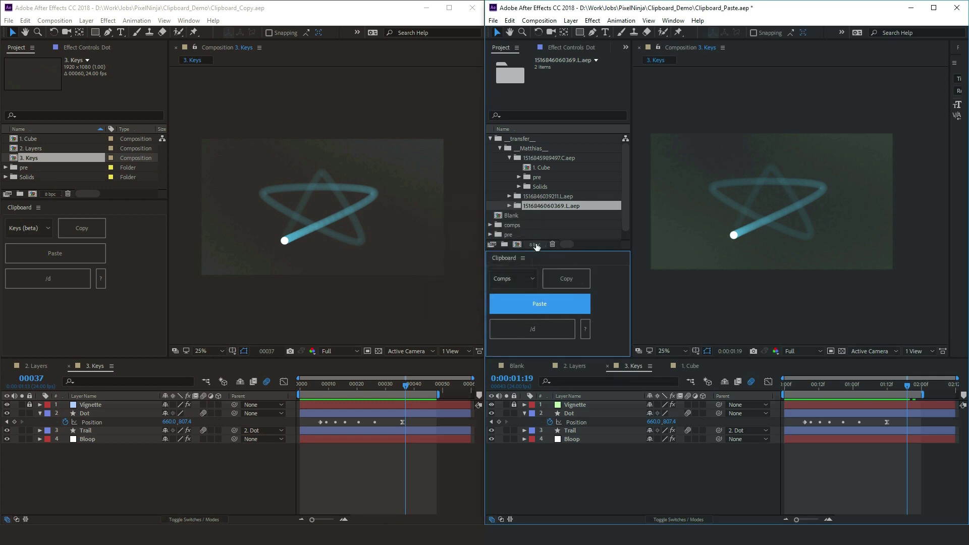